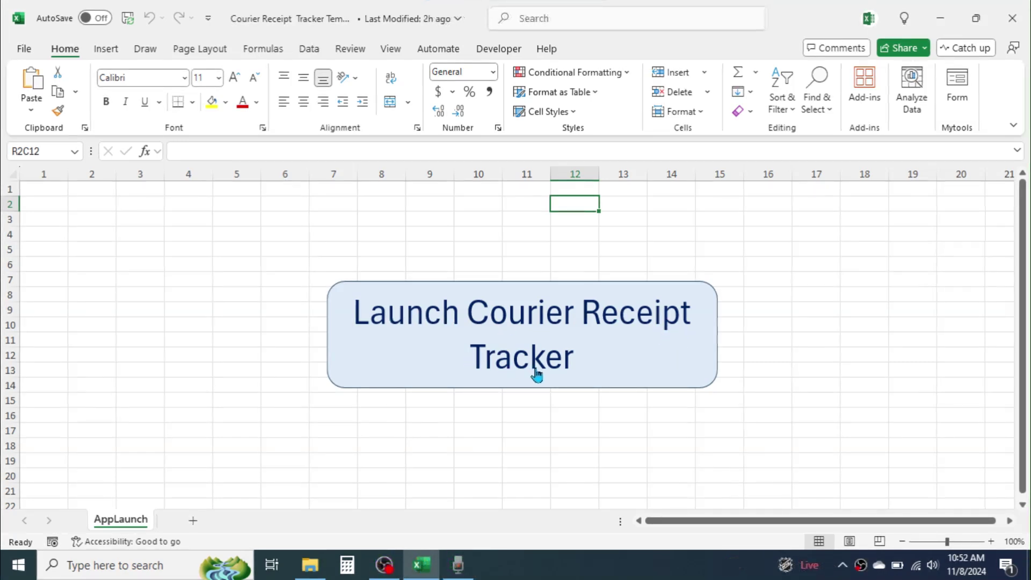
Launch the Courier Receipt Tracker form and drag it to a new spot on screen.
left_click(579, 342)
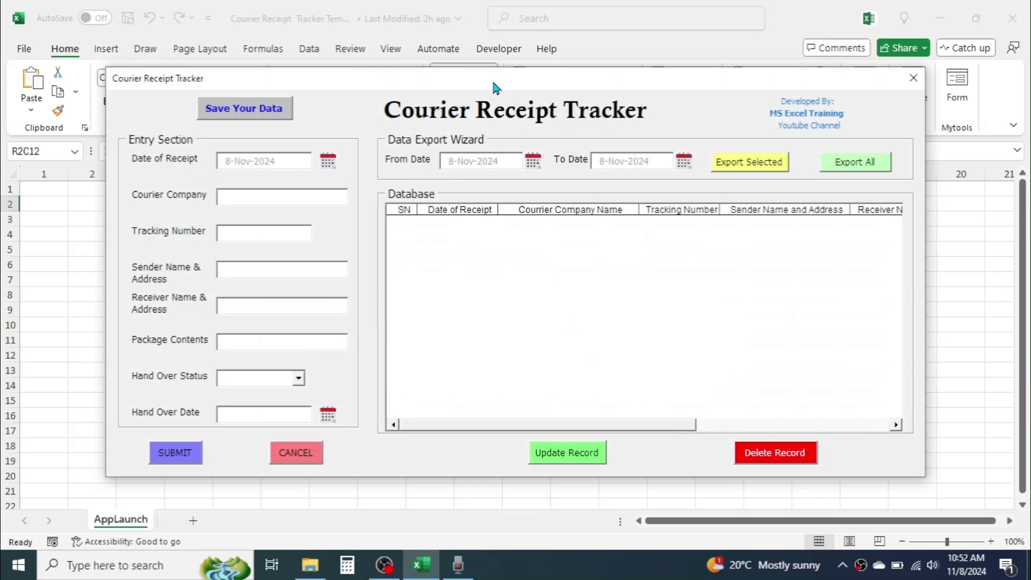
left_click_drag(561, 79, 588, 80)
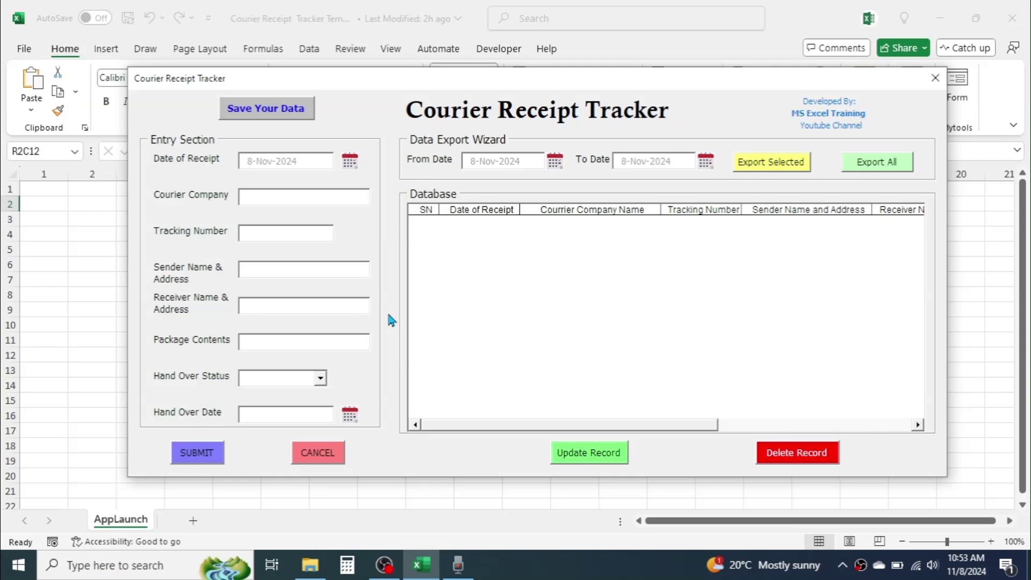
Set Hand Over Status to Yes and scroll the empty Database list sideways.
left_click(320, 379)
left_click(262, 391)
left_click_drag(628, 431, 572, 429)
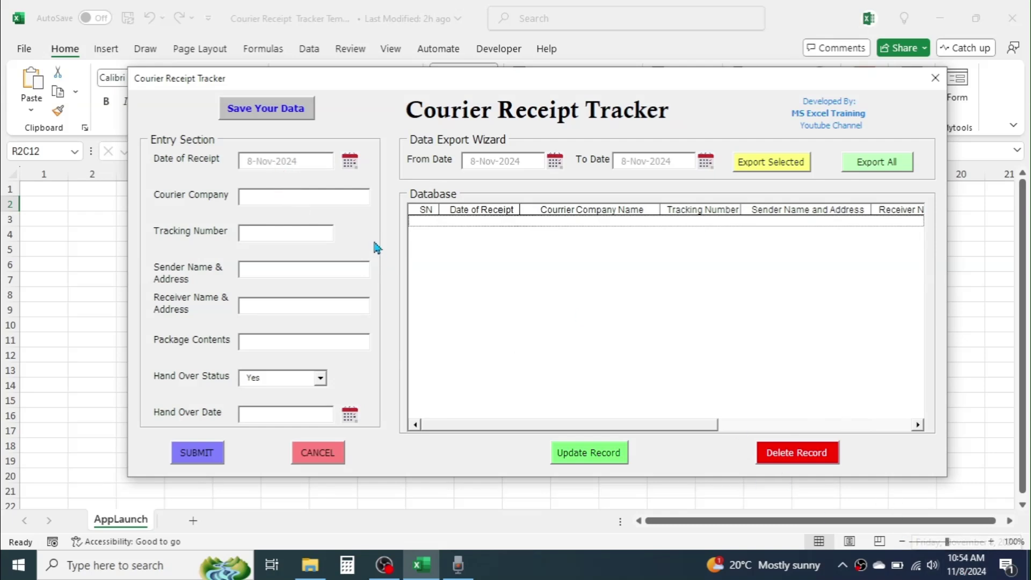
Enter receipt date 5 Nov 2024, company ABC Movers Pvt. Ltd and tracking number 2345.
left_click(349, 160)
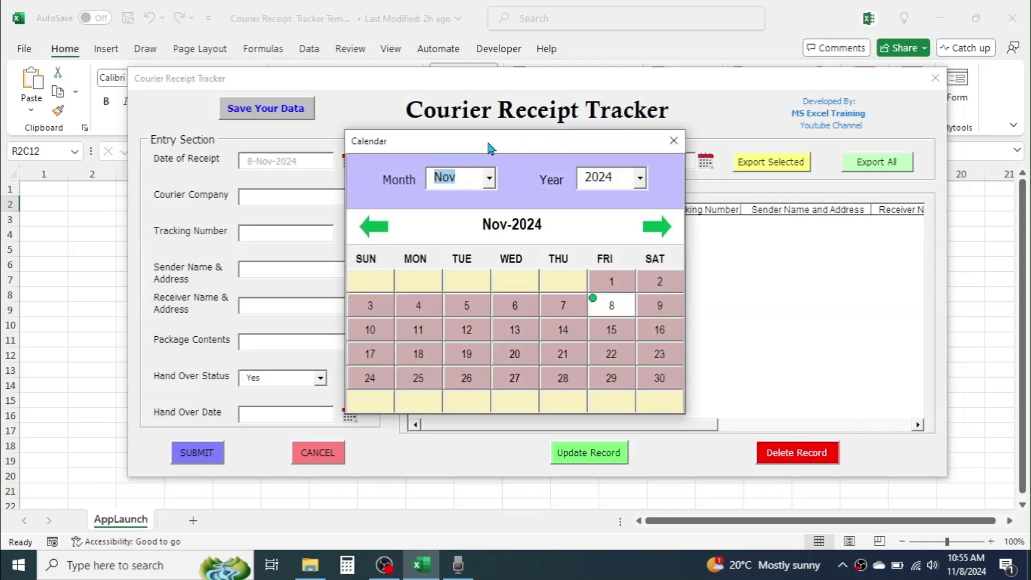
left_click_drag(489, 144, 514, 124)
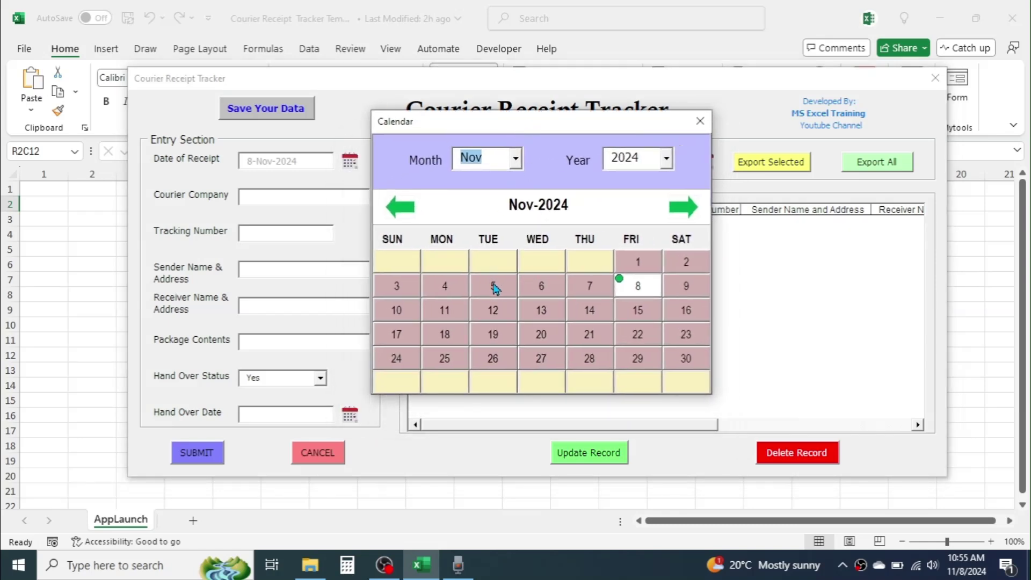
left_click(494, 288)
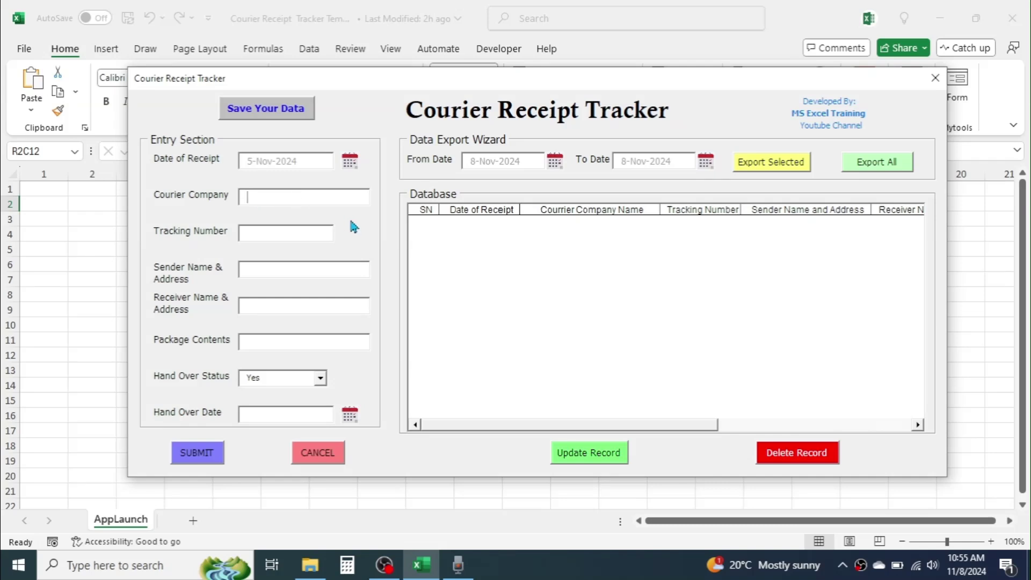
type("ABC Movers Pvt. Ltd")
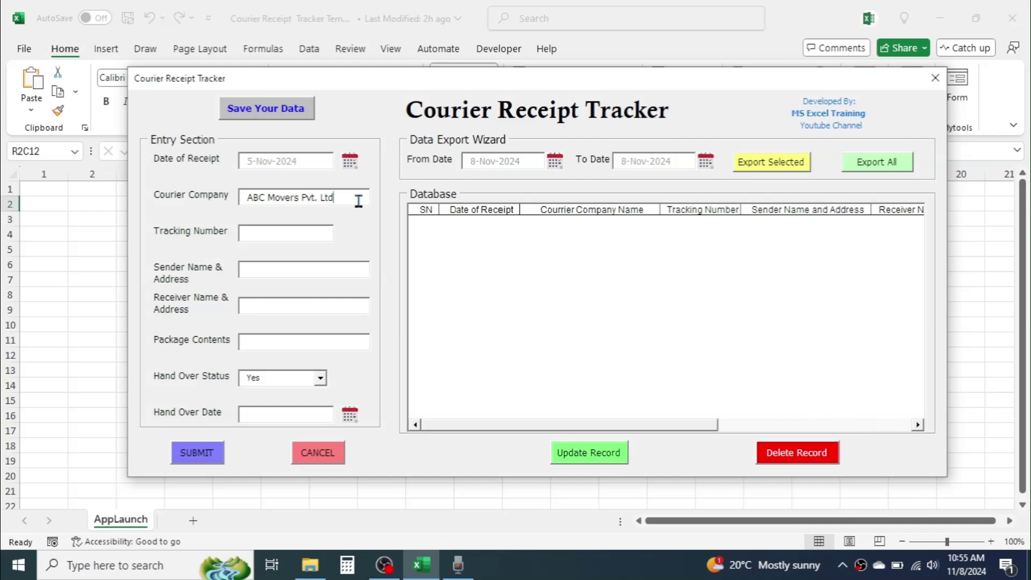
left_click(257, 234)
type("2345")
Fill sender Mr. A (New Delhi), receiver Mr. B (Kathmandu), contents Documents, hand over date 6 Nov.
left_click(279, 267)
type("Mr. A (New Delhi")
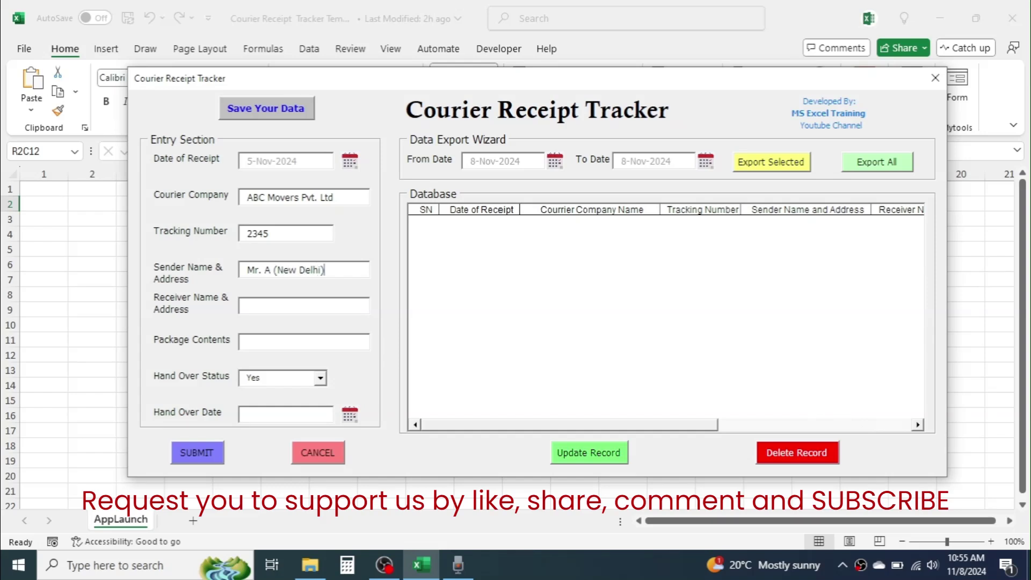
left_click(253, 303)
type("Mr. B (Kathmandu")
left_click(290, 341)
type("Documents")
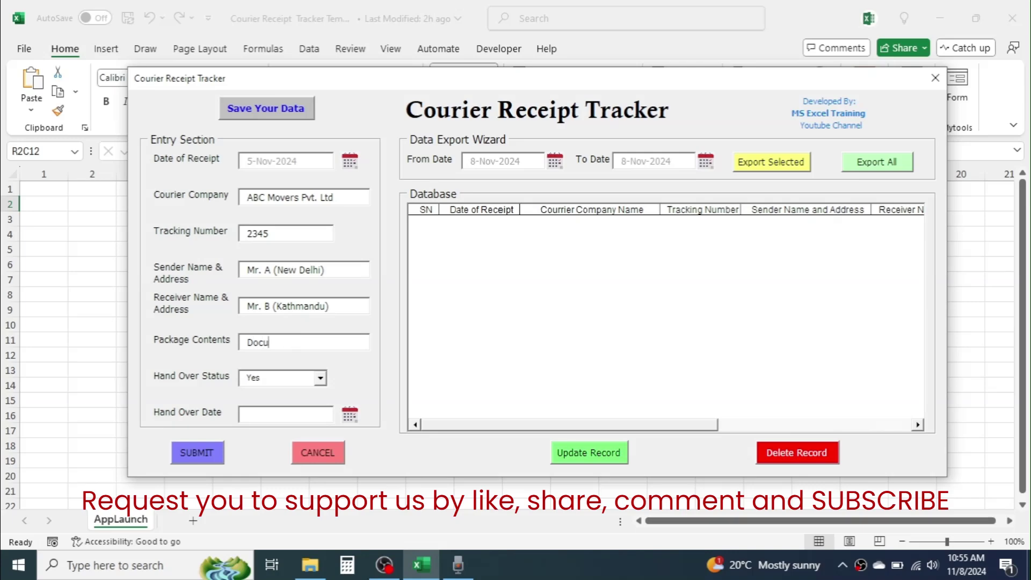
left_click(349, 415)
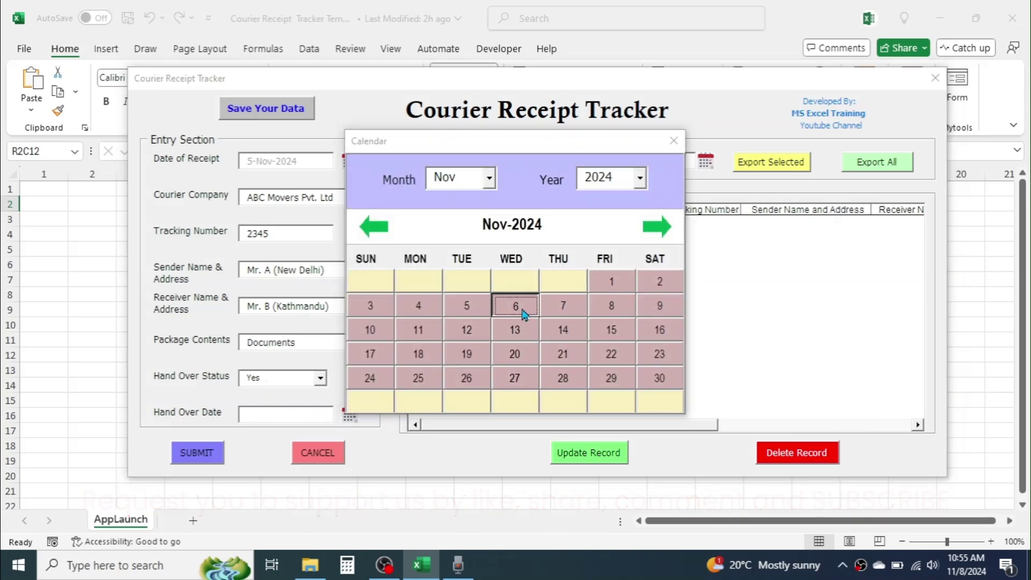
left_click(521, 310)
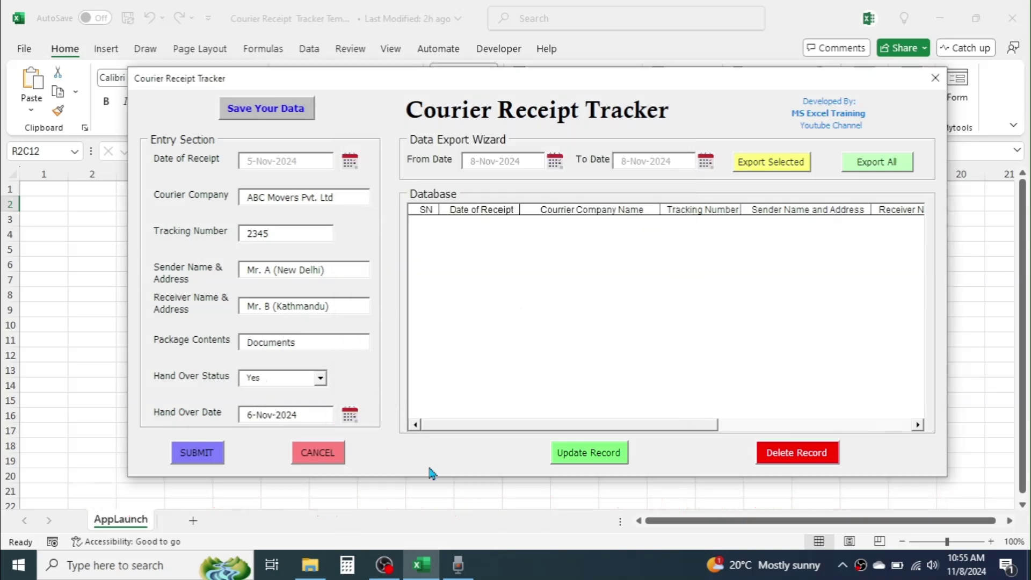
Submit the record and save the tracker data to the workbook.
left_click(197, 454)
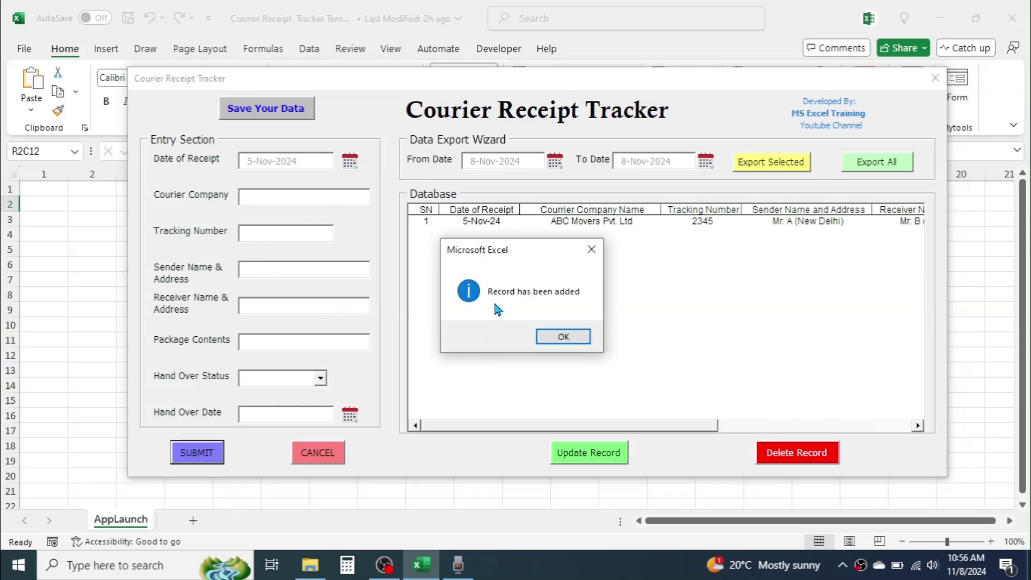
left_click(571, 337)
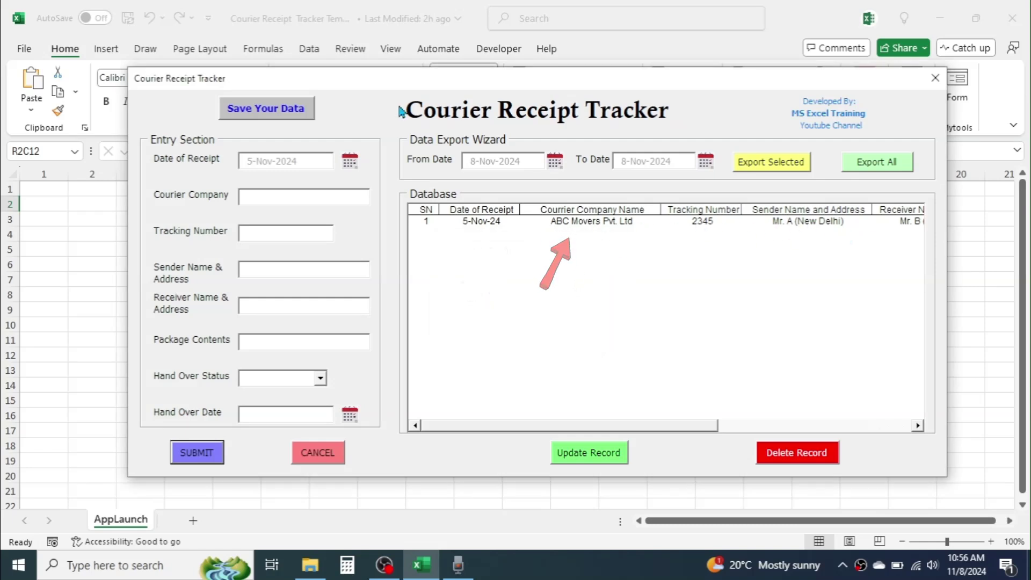
left_click(266, 110)
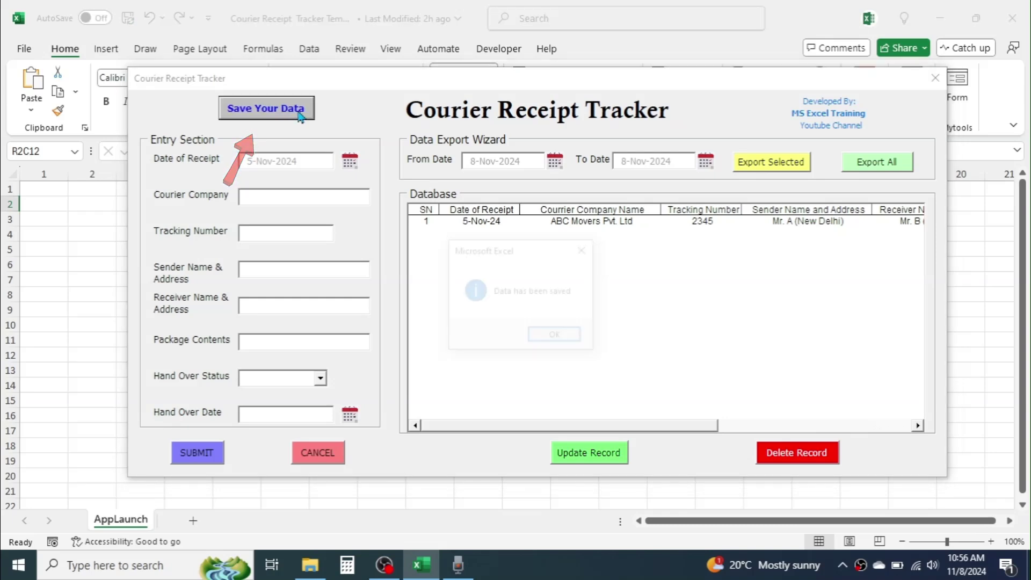
left_click(543, 344)
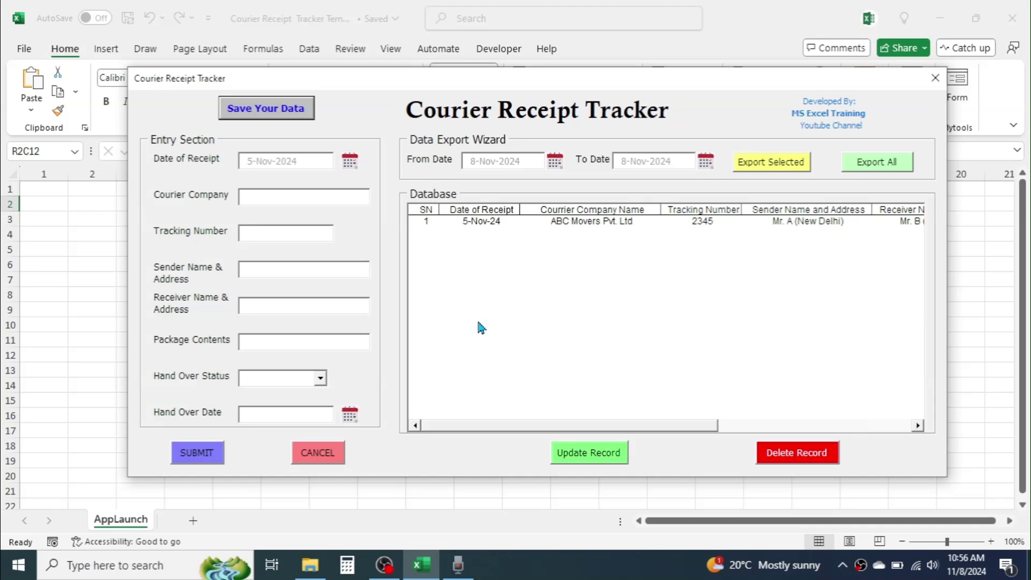
Start record 2: receipt date 6 Nov, XYZ Transport, tracking 3455, sender POQ Stores.
left_click(350, 161)
left_click(520, 304)
left_click(304, 197)
type("XYZ Transport")
key("Tab")
type("3455")
key("Tab")
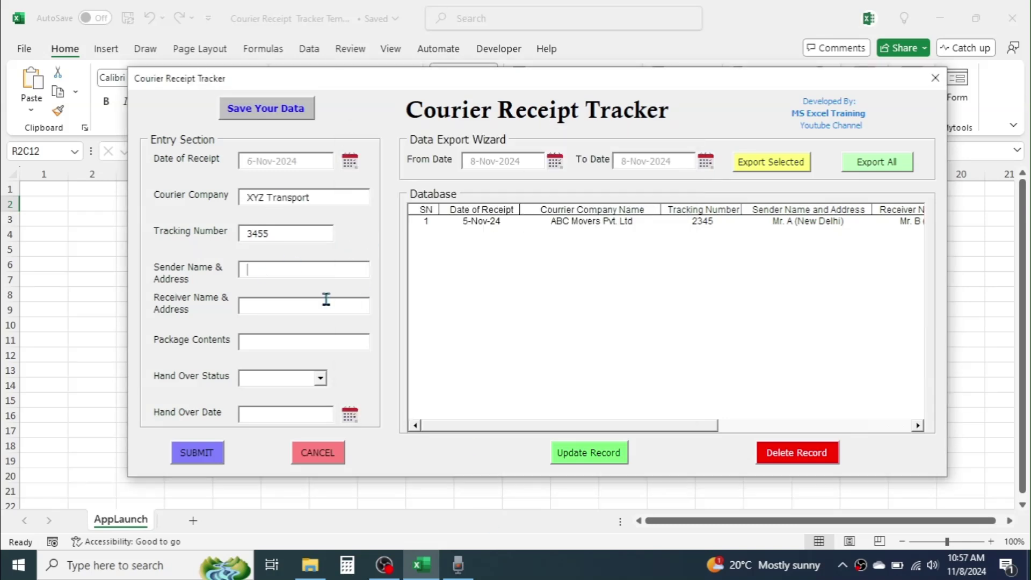
type("POQ Stores")
Add receiver MNO Company (Kathmandu), sender suffix (India), contents POS Materials, and submit record 2.
left_click(320, 306)
type("MNO Company (Kathmandu)")
left_click(312, 269)
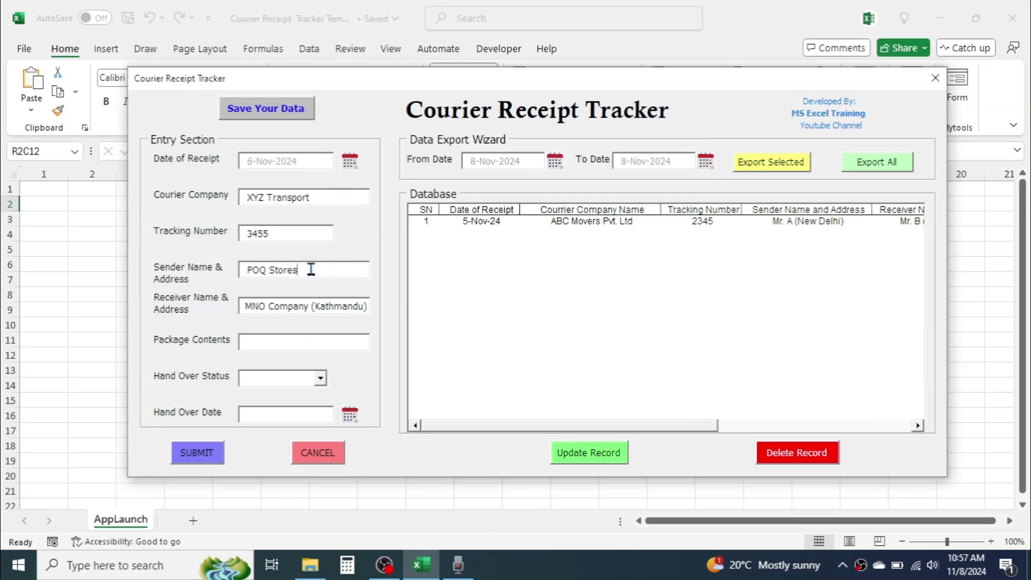
type("(India)")
left_click(303, 341)
type("POS Materials")
left_click(196, 453)
left_click(350, 161)
Start record 3: receipt date 7 Nov, ABC Movers Pvt. Ltd, tracking 3458, sender Mr. C (Bhutan).
left_click(552, 304)
left_click(303, 197)
type("AB")
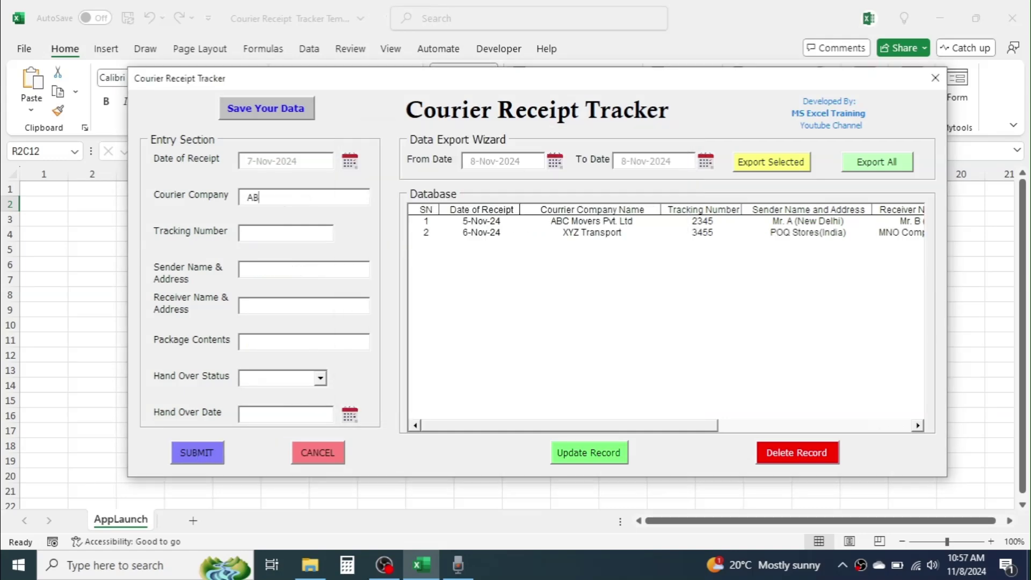
type("C Movers Pvt. Ltd")
key("Tab")
type("3458")
key("Tab")
type("Mr. C (Bhutan)")
Finish record 3 with receiver Mrs. Y (Kathmandu), Documents, status Yes, hand over date, and submit.
key("Tab")
type("M")
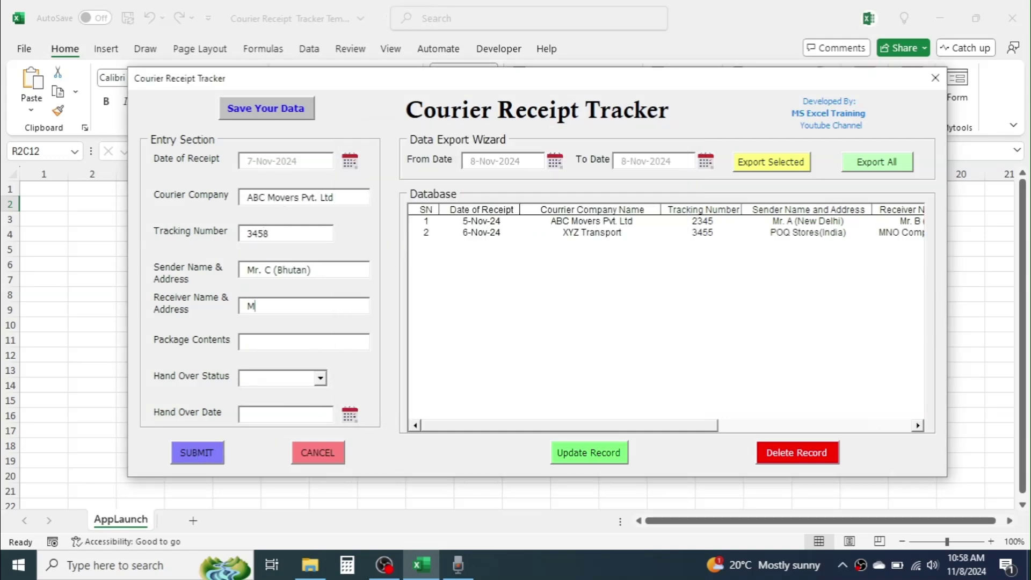
type("rs. Y (Kathmandu)")
left_click(304, 343)
type("Documents")
left_click(320, 377)
left_click(268, 391)
left_click(350, 414)
left_click(612, 304)
left_click(196, 453)
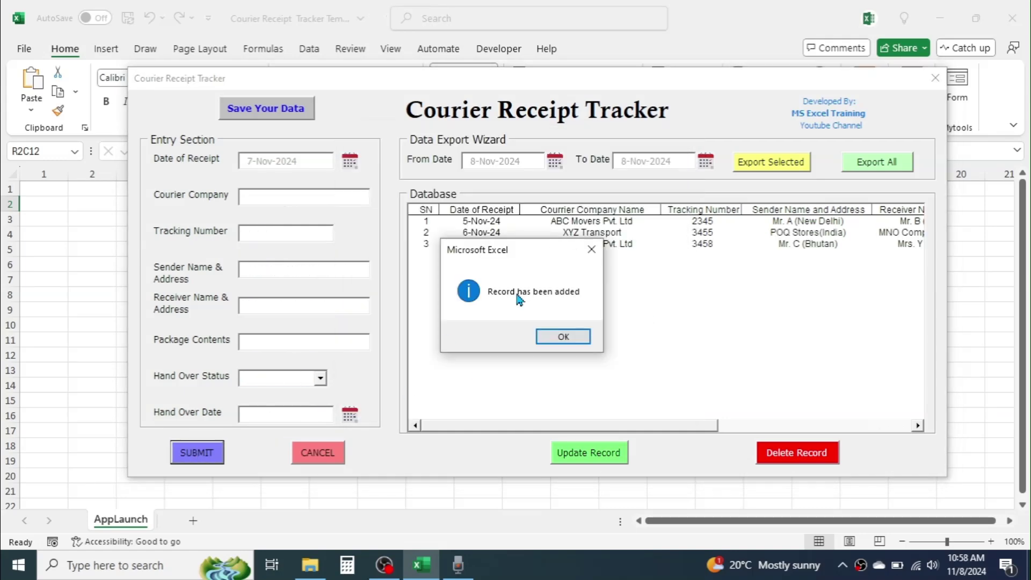
key("Return")
Submit record 4: XYZ Transport, tracking 987, Mr. D (Pakistan) to Mr. F (Kathmandu), contents Draft.
type("XYZ Transport")
left_click(268, 234)
type("987")
key("Tab")
type("Mr. D (Pakistan)")
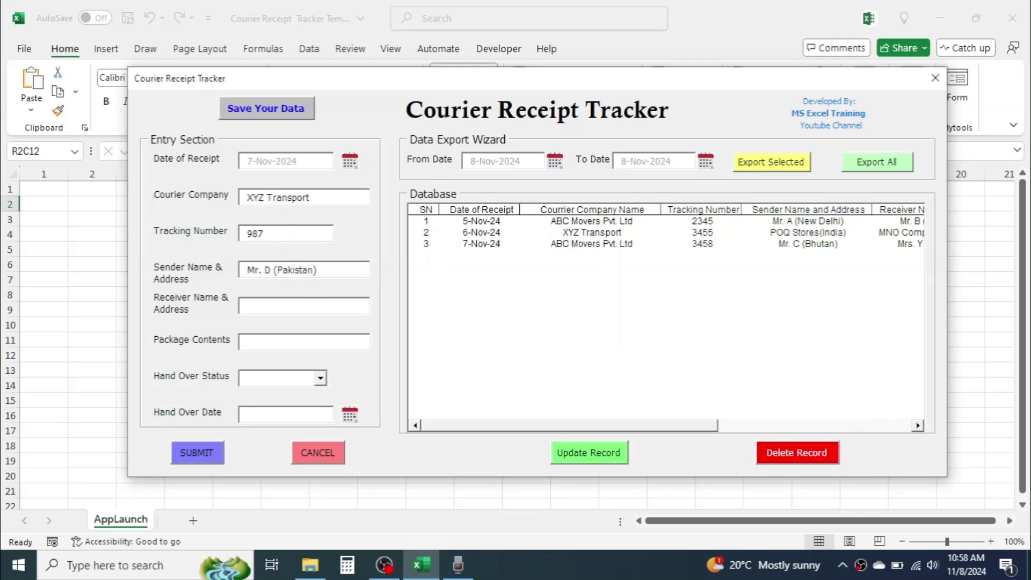
type("Mr. F (Kathmandu)")
left_click(242, 342)
type("Draft")
left_click(320, 378)
left_click(197, 453)
key("Return")
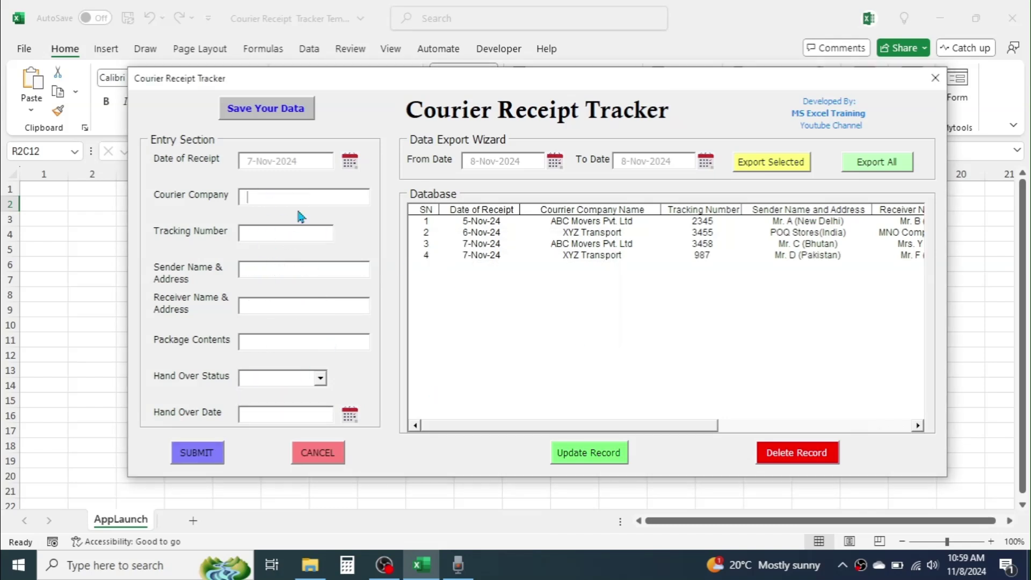
Submit record 5: LL Trade Ltd, tracking 340, GH Company, Documents, status Yes, handed over 7 Nov 2024.
type("LL Trade Ltd")
key("Tab")
type("340")
left_click(274, 271)
type("GH Company")
left_click(272, 307)
type("MN")
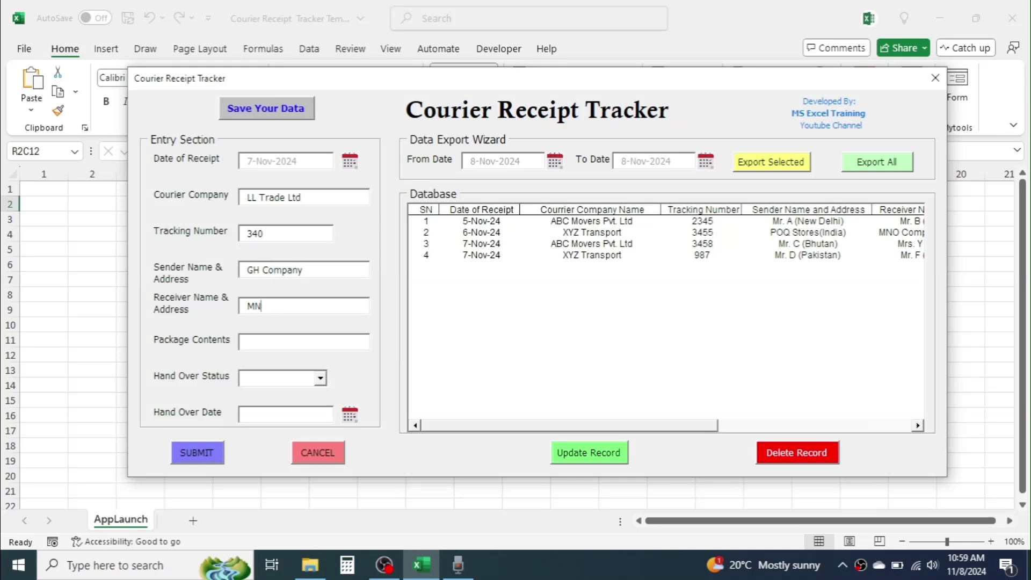
type("O  CompDoc")
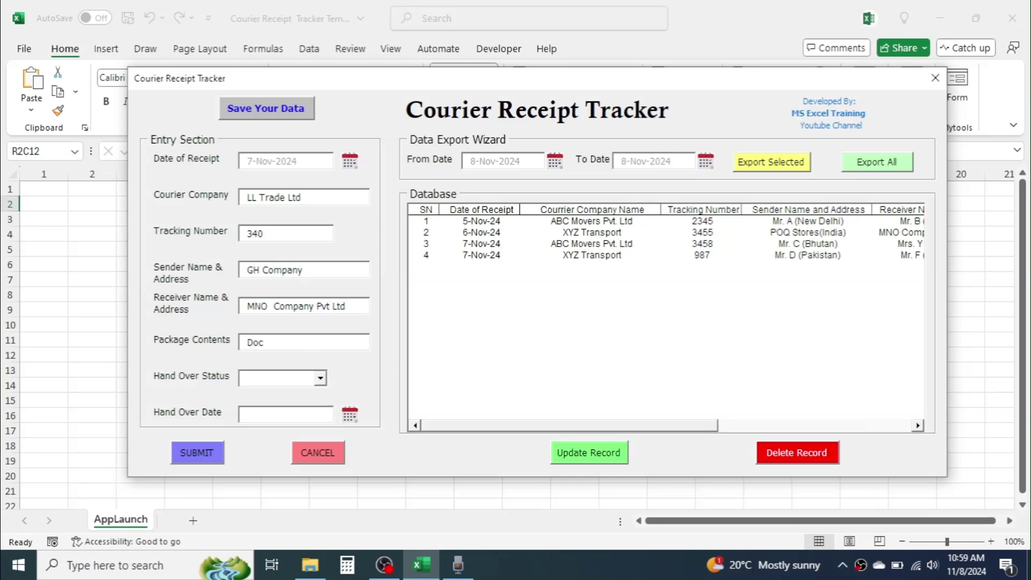
type("uments")
left_click(320, 378)
left_click(253, 390)
left_click(350, 414)
left_click(564, 303)
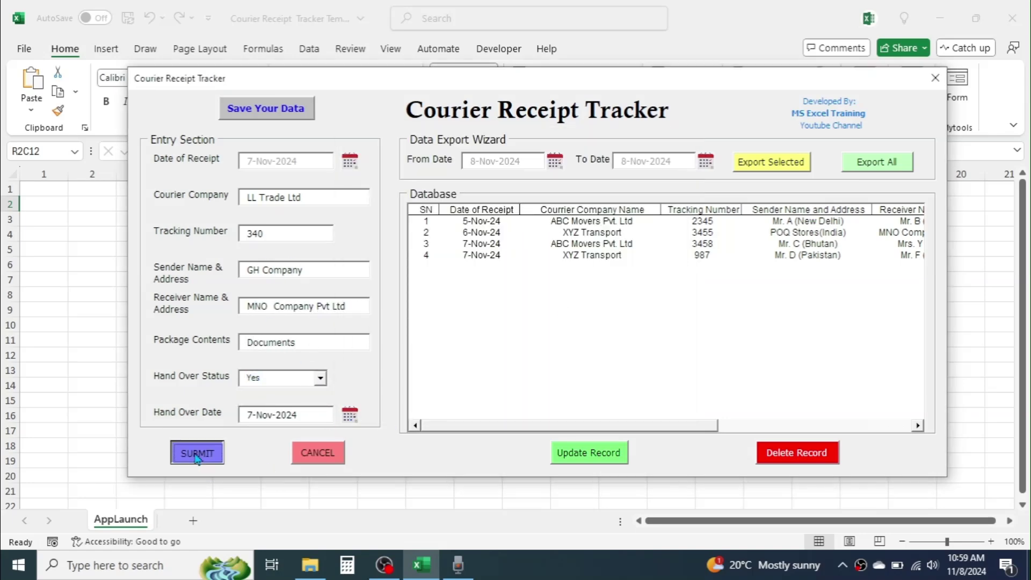
left_click(197, 454)
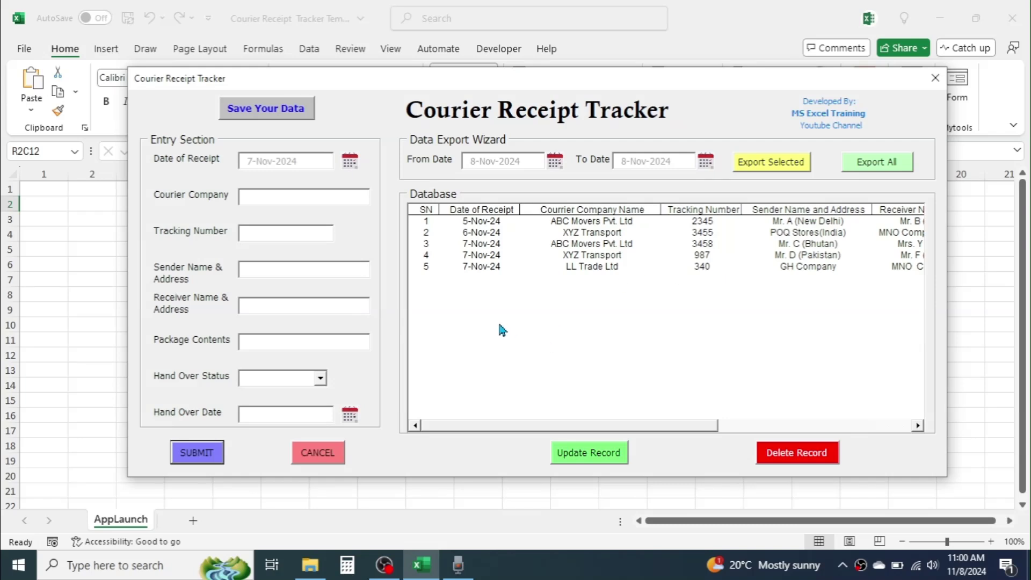
Change record 4's courier company from XYZ Transport to XYZ Suppliers and update the record.
left_click(586, 257)
double_click(589, 258)
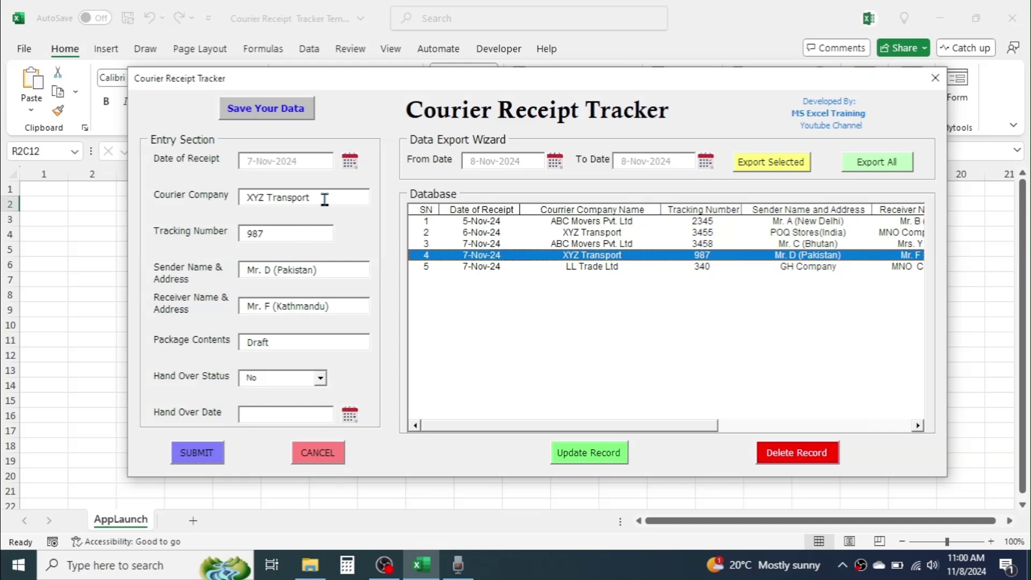
key("BackSpace")
key("BackSpace")
left_click(588, 453)
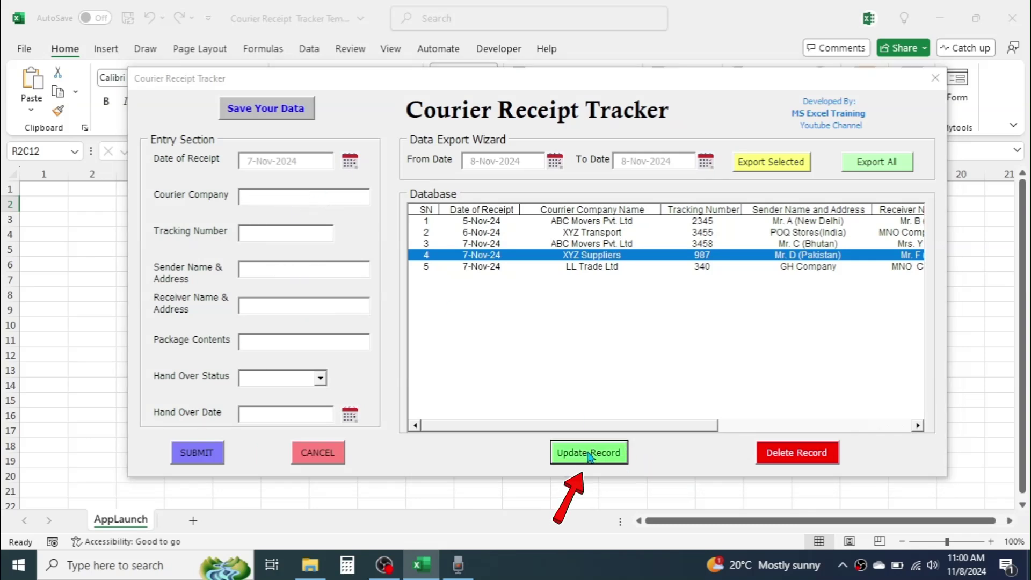
left_click(574, 336)
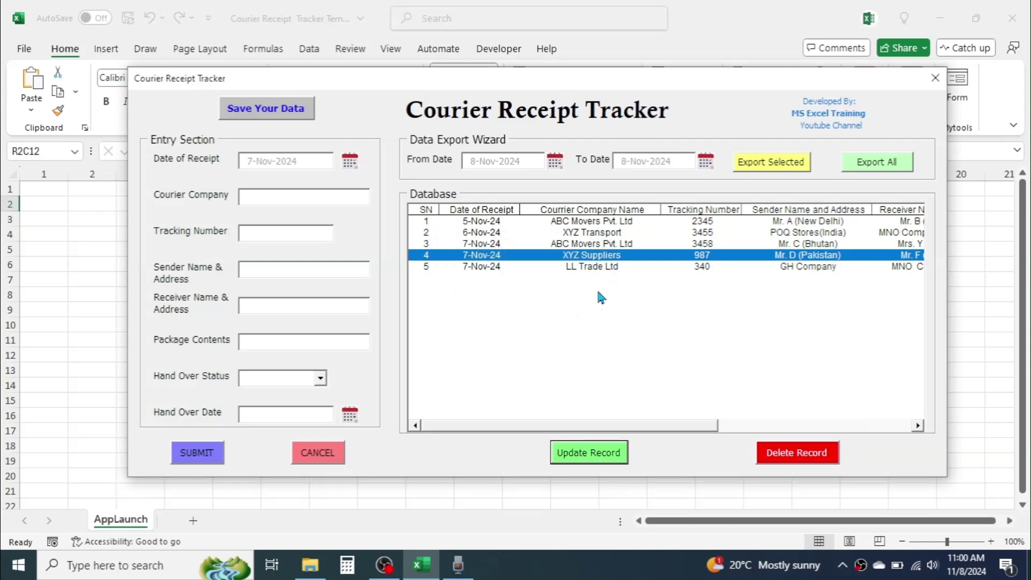
left_click(593, 233)
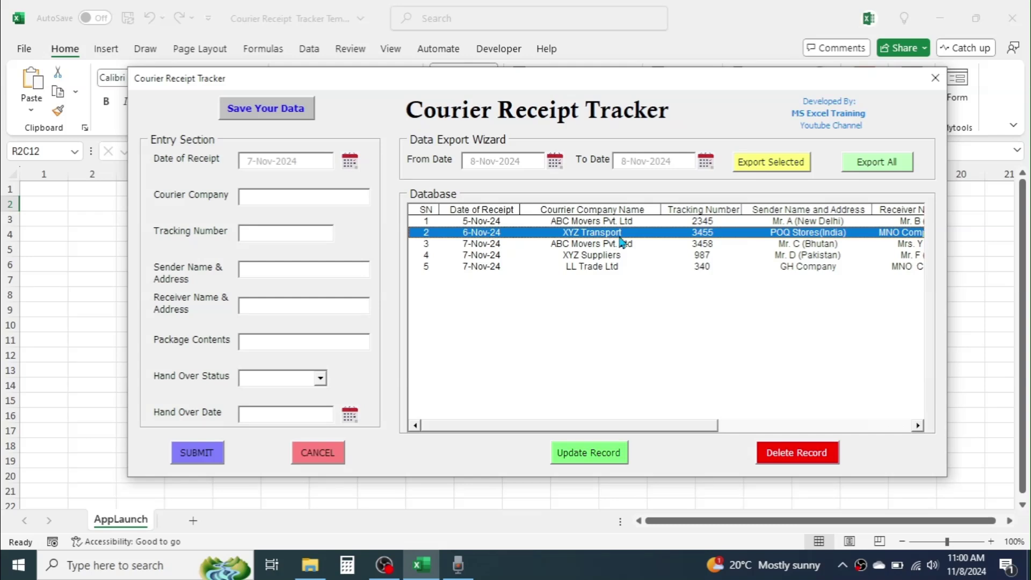
Delete the XYZ Transport record with tracking 3455, then export all remaining records to a new workbook.
left_click(796, 453)
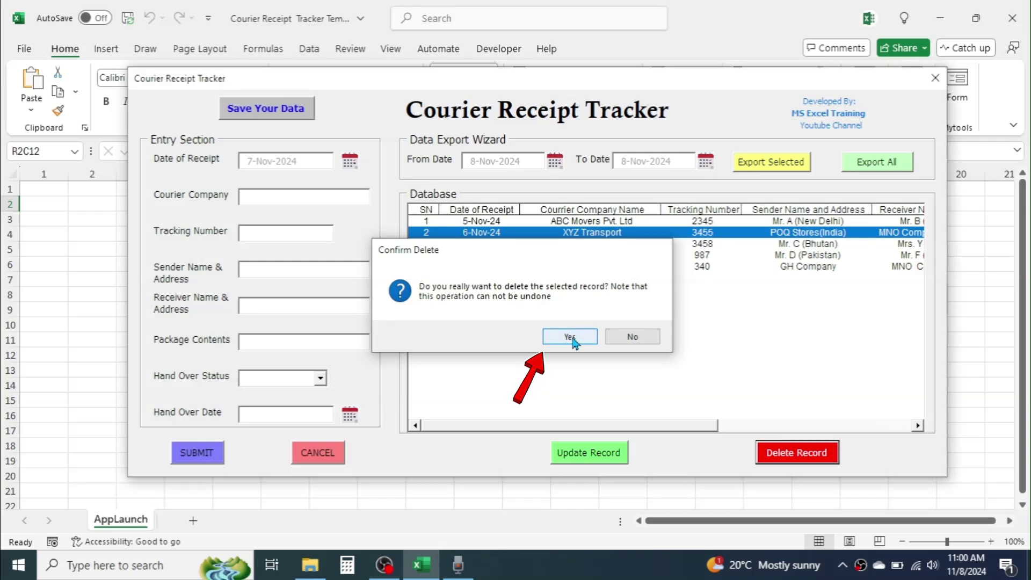
left_click(573, 337)
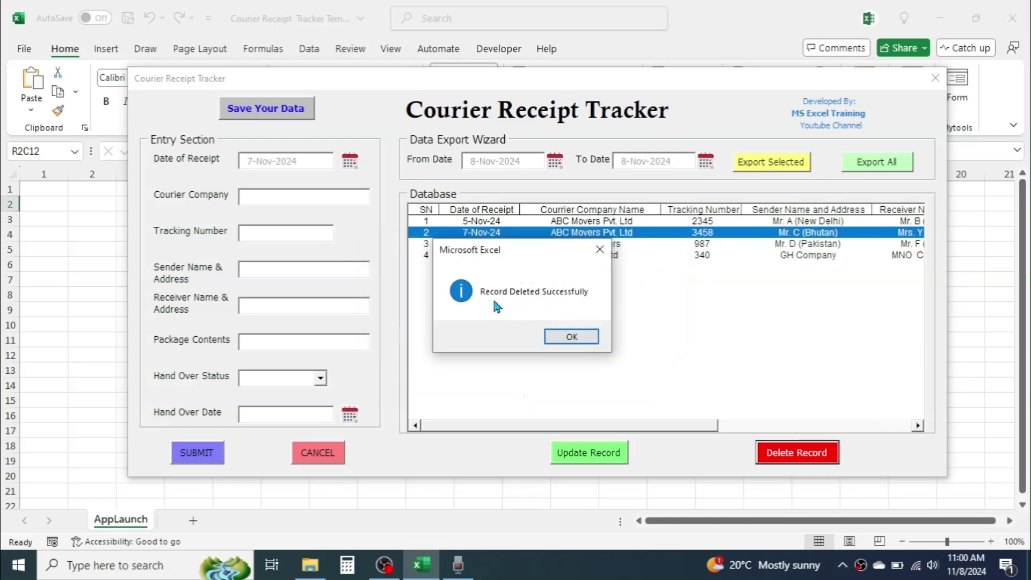
left_click(571, 337)
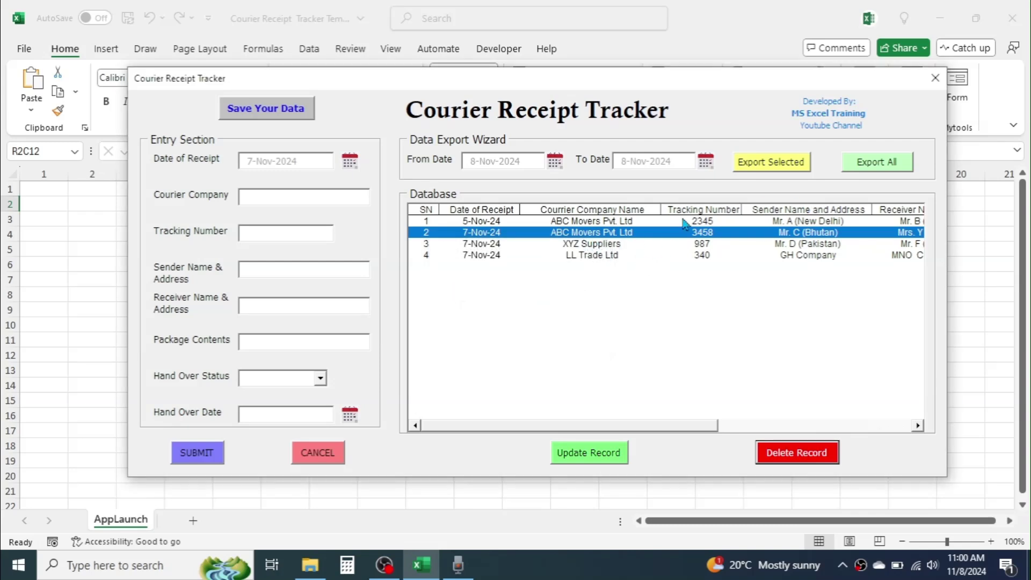
left_click(871, 163)
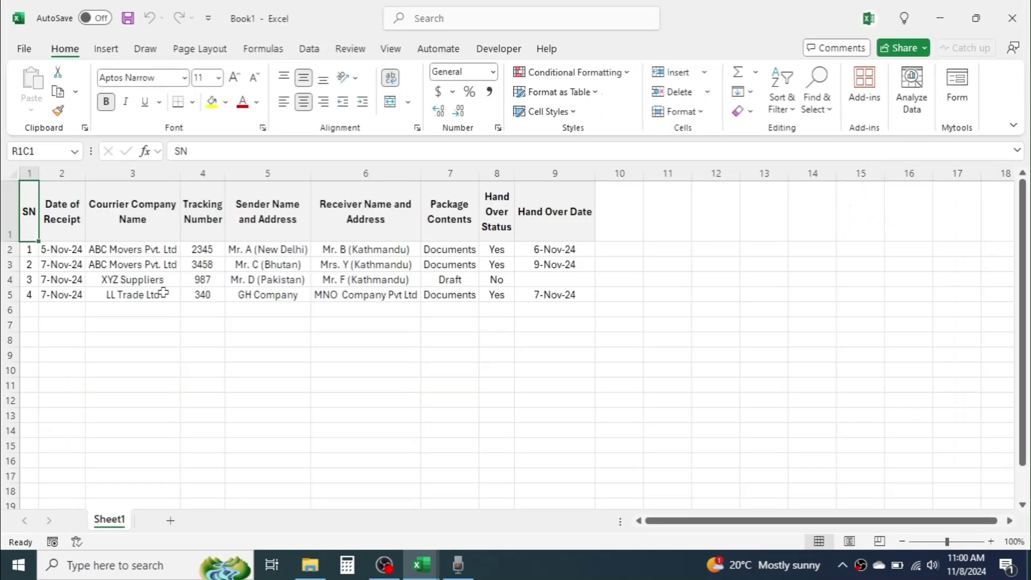
Close the exported Book1 without saving and set the export range 5 Nov to 6 Nov 2024.
left_click(1012, 22)
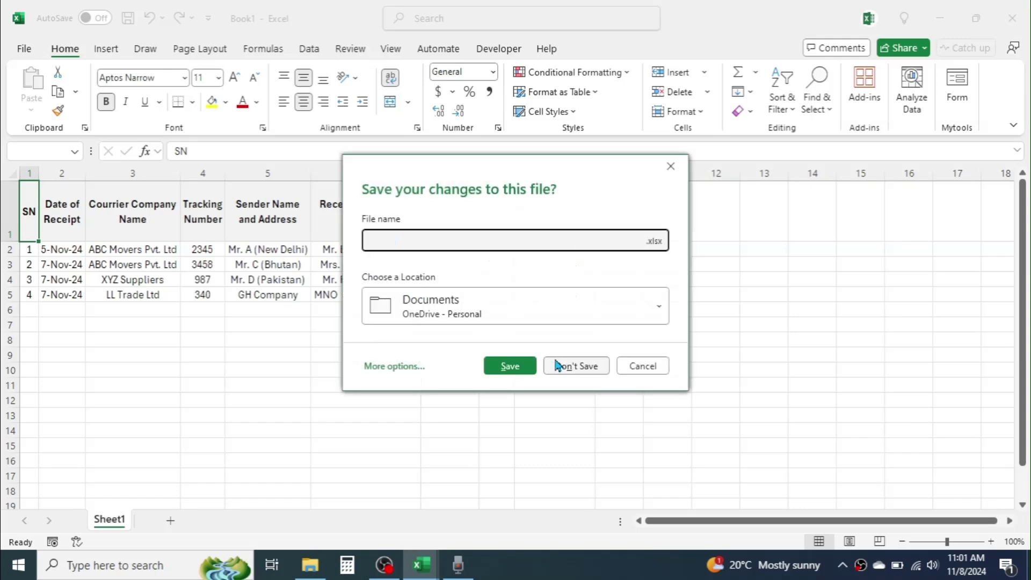
left_click(561, 364)
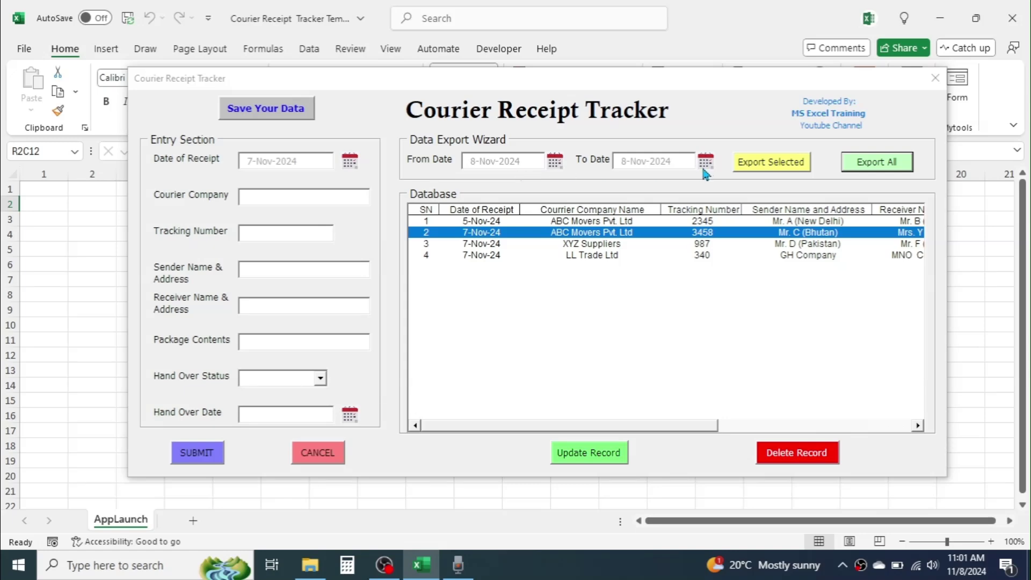
left_click(554, 161)
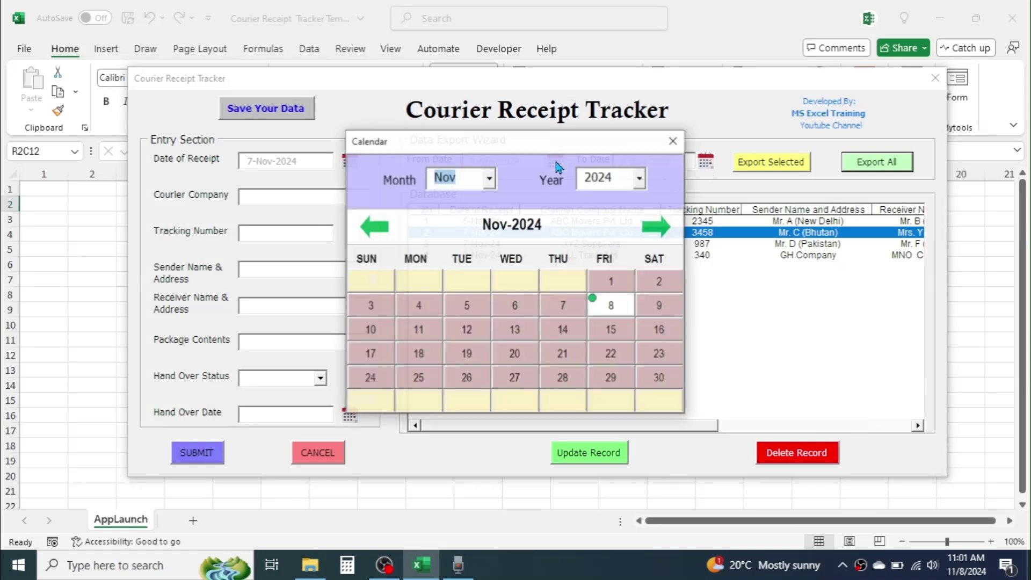
left_click(475, 314)
left_click(706, 162)
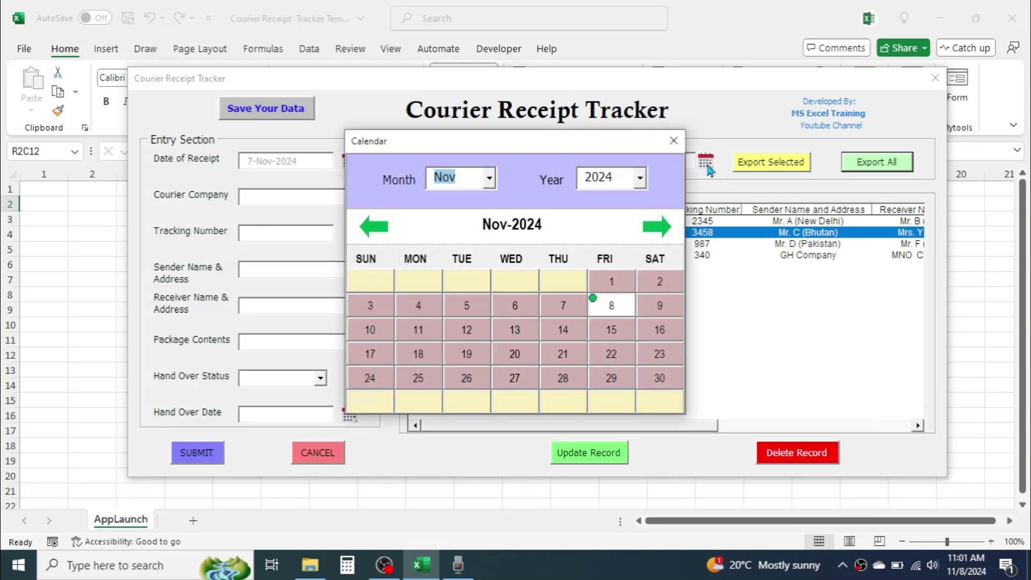
left_click(515, 305)
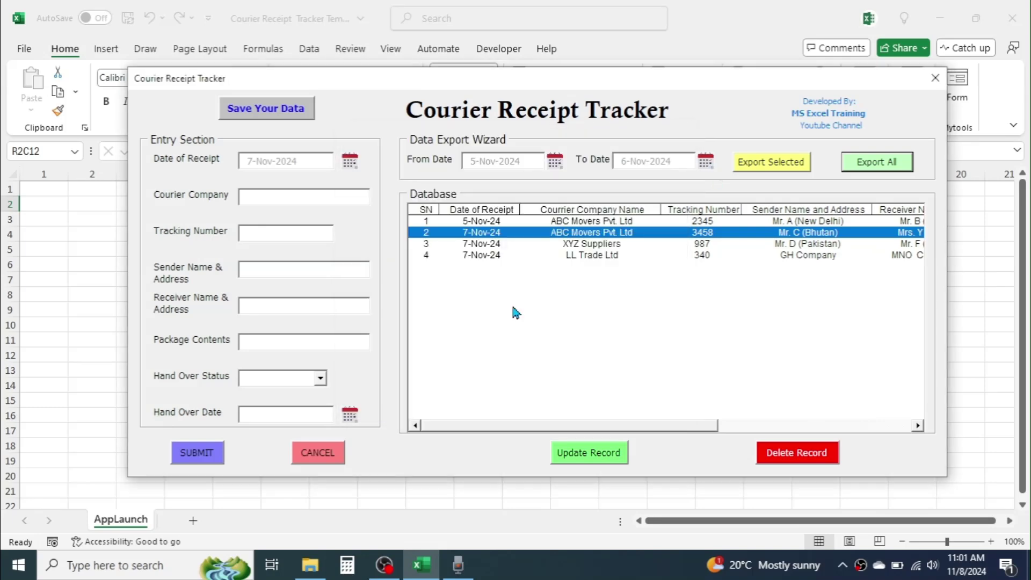
Export only the 5–6 Nov records to Book2 and close it without saving.
left_click(760, 164)
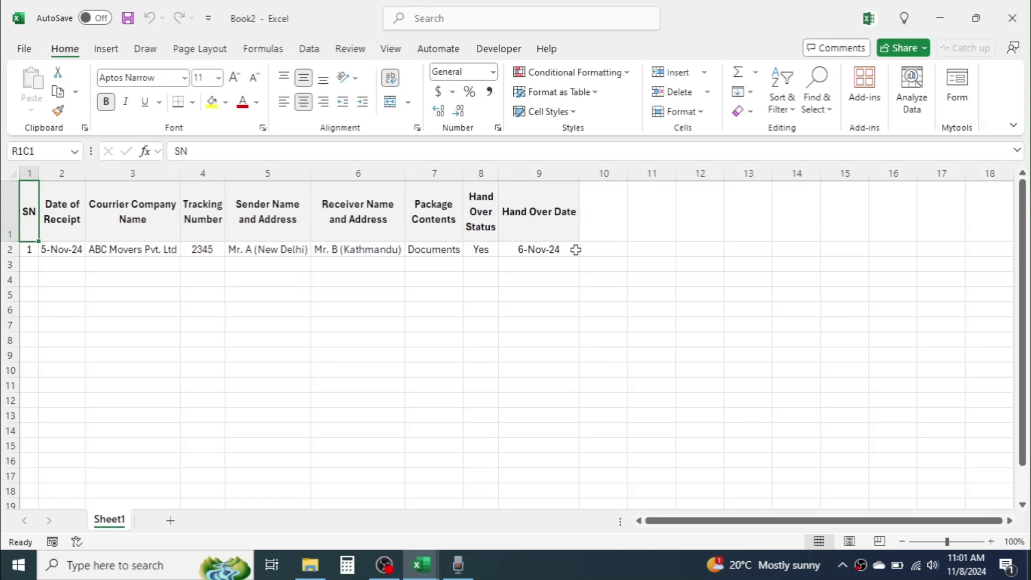
left_click(1012, 18)
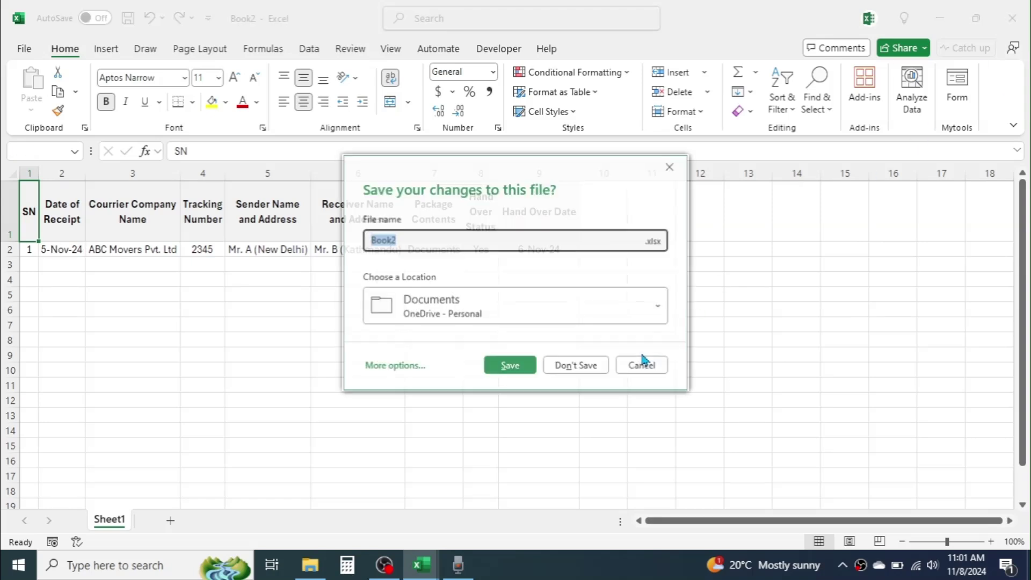
left_click(579, 367)
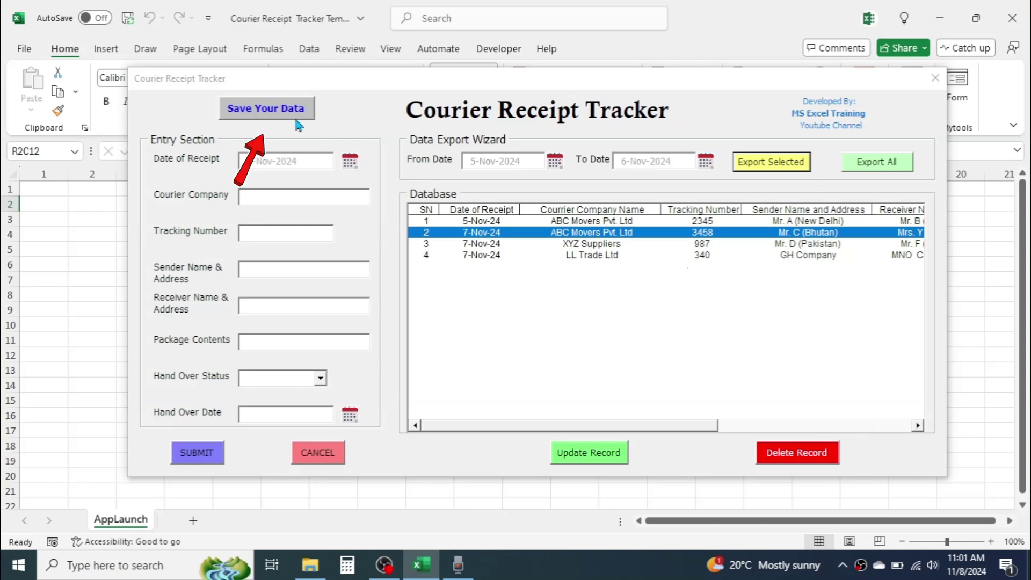
Save the four tracker records to the workbook and acknowledge the confirmation.
left_click(270, 112)
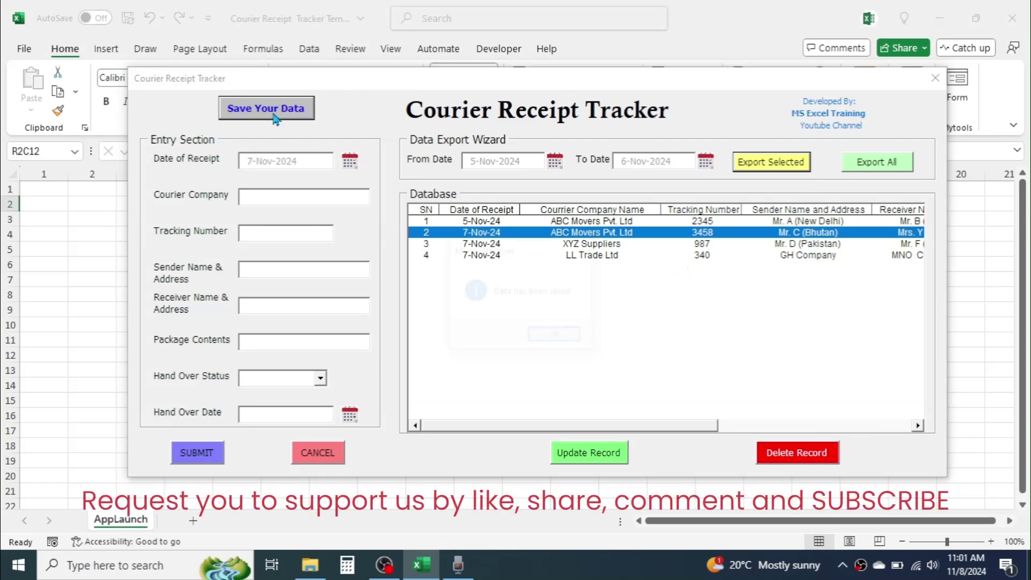
left_click(556, 337)
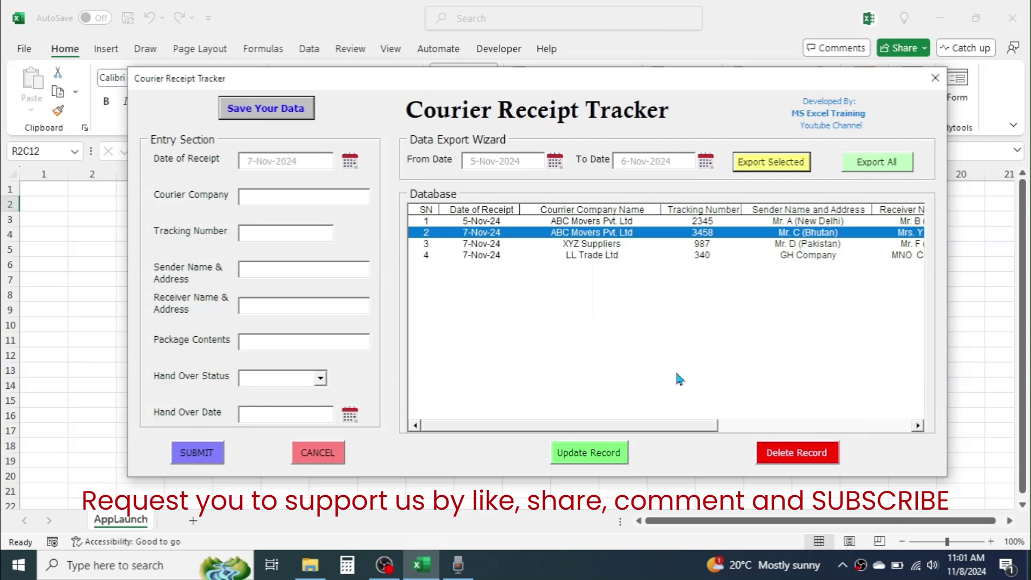